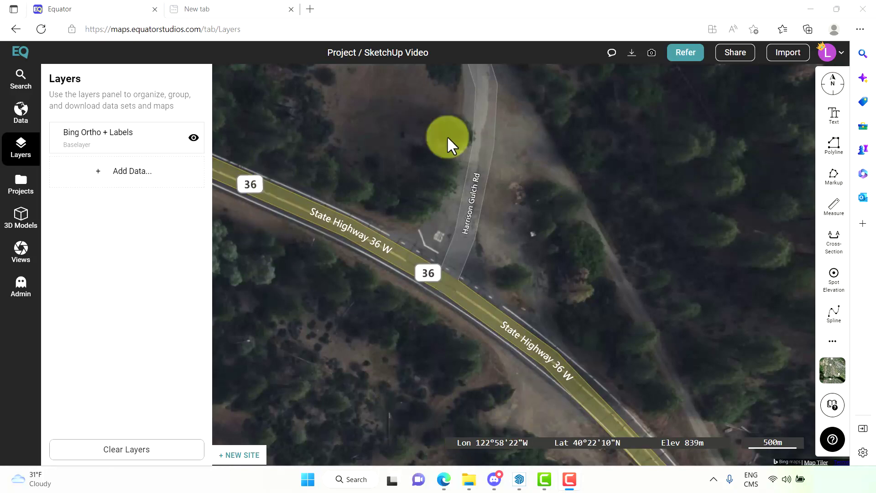
# Open the Data catalogue and turn on Elevation Products to show LiDAR coverage and its quality legend
pyautogui.click(21, 123)
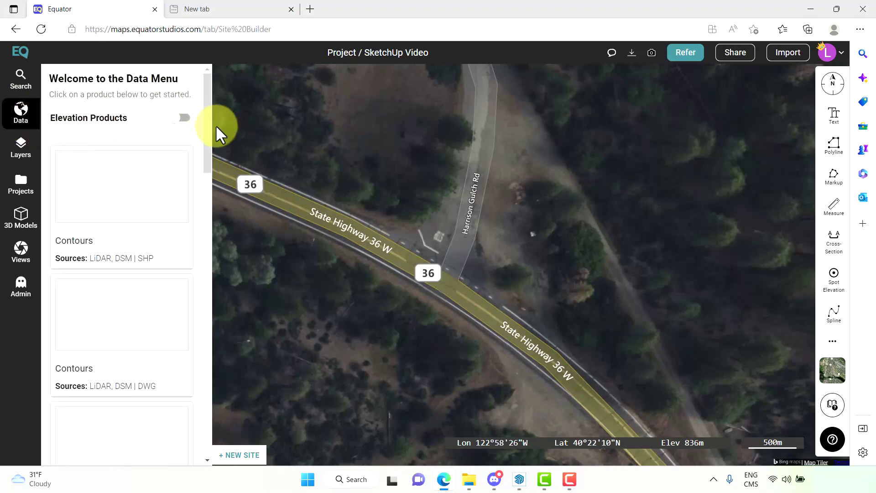
pyautogui.click(184, 119)
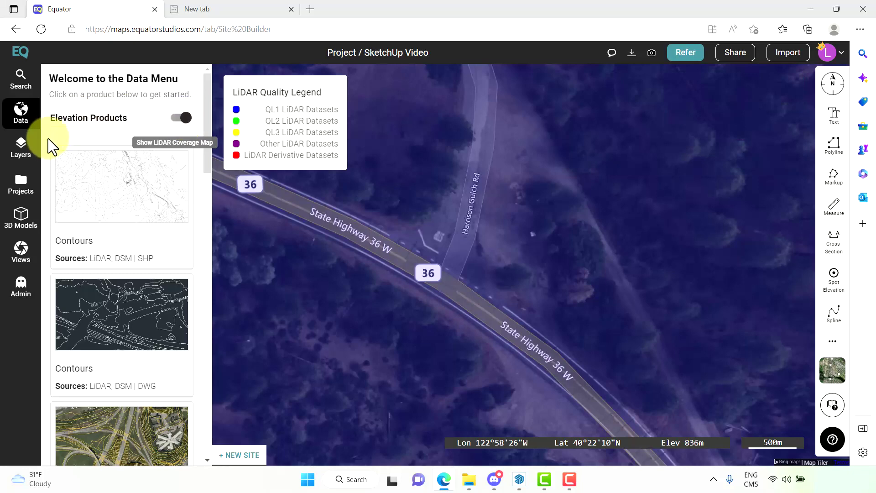
# Create Site 1 by accepting the displayed highway area as its boundary
pyautogui.click(241, 456)
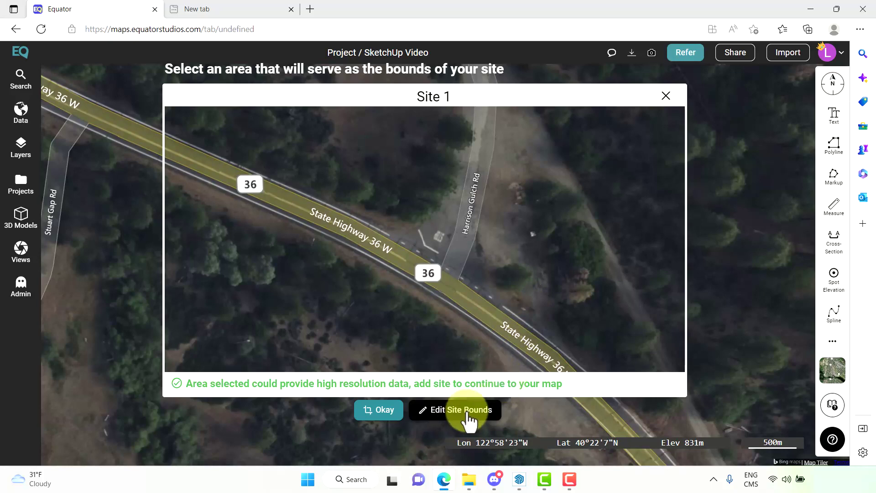
pyautogui.click(386, 410)
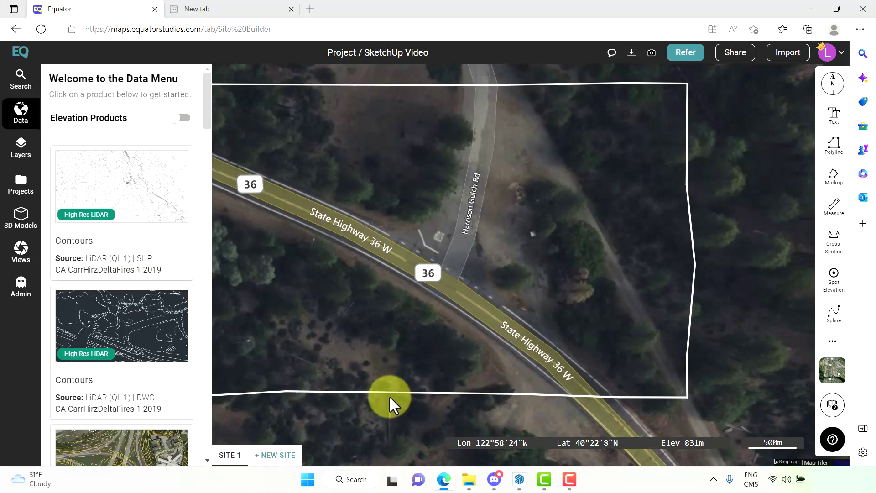
# Add the DWG Contours product using the Detailed customization with 0.3 m resolution and interval
pyautogui.moveTo(141, 332)
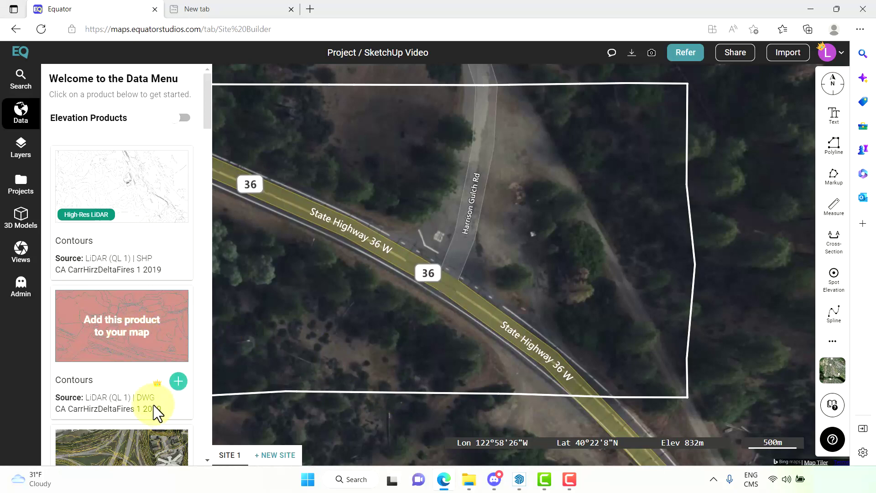
pyautogui.click(176, 384)
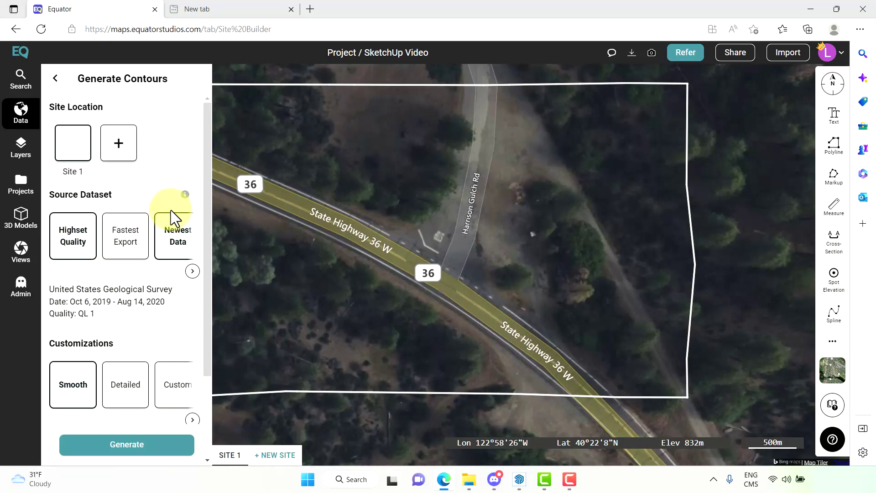
pyautogui.moveTo(206, 183); pyautogui.dragTo(215, 275)
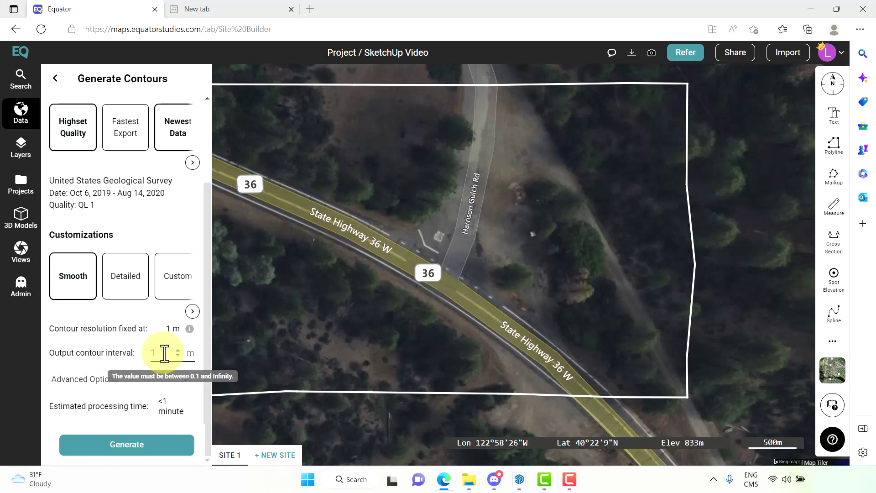
pyautogui.click(136, 297)
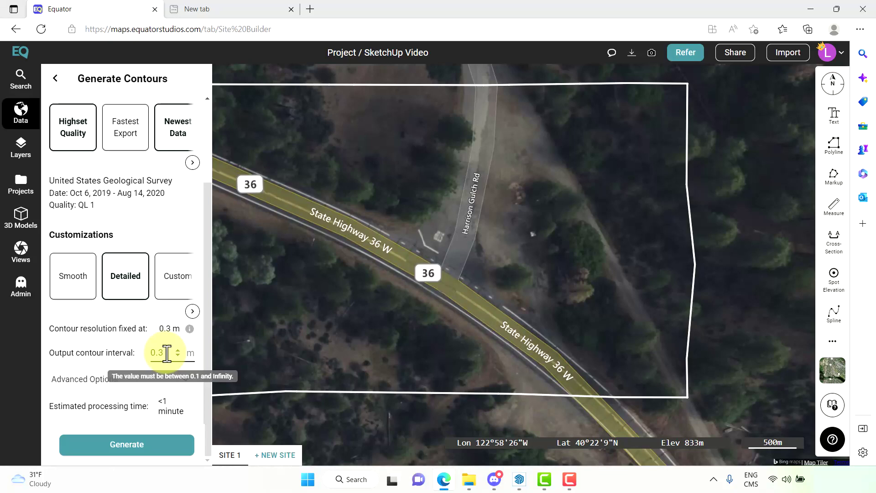
# Generate the 0.3 m contour layer for Site 1
pyautogui.click(152, 450)
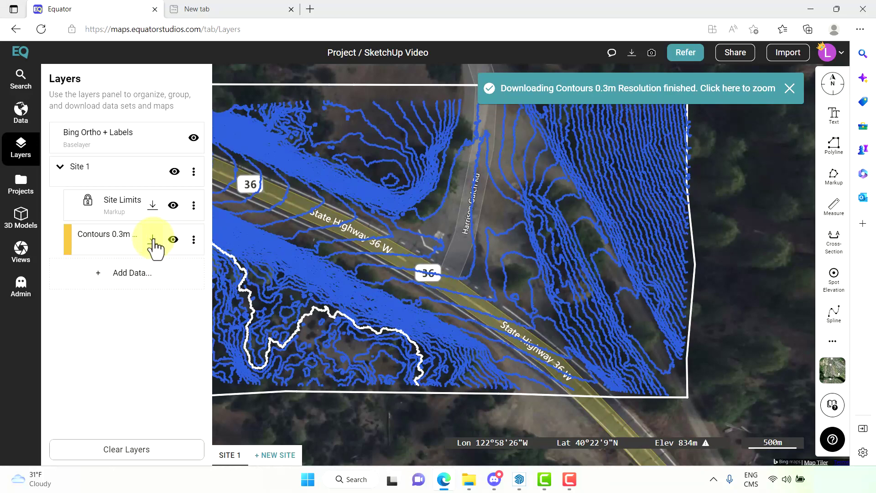
# Download the 0.3 m contours as DWG in NAD83(2011) / UTM zone 10N with project units
pyautogui.click(152, 242)
pyautogui.click(77, 180)
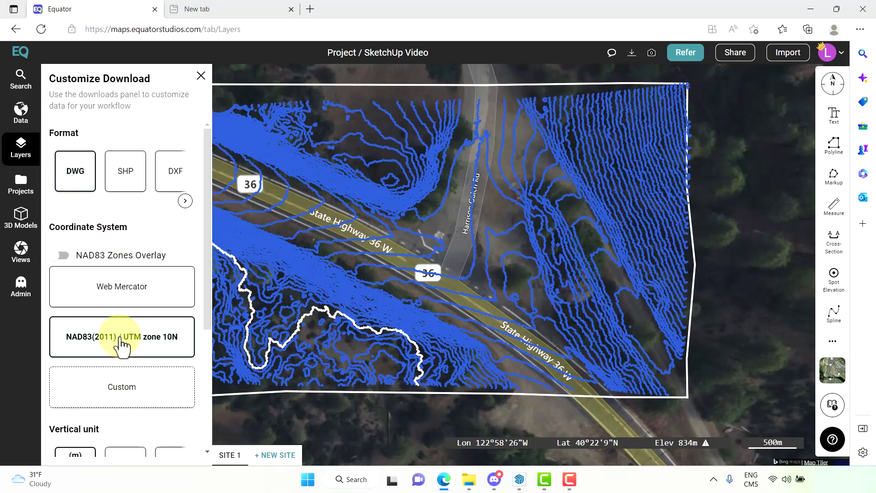
pyautogui.scroll(-5, 122, 347)
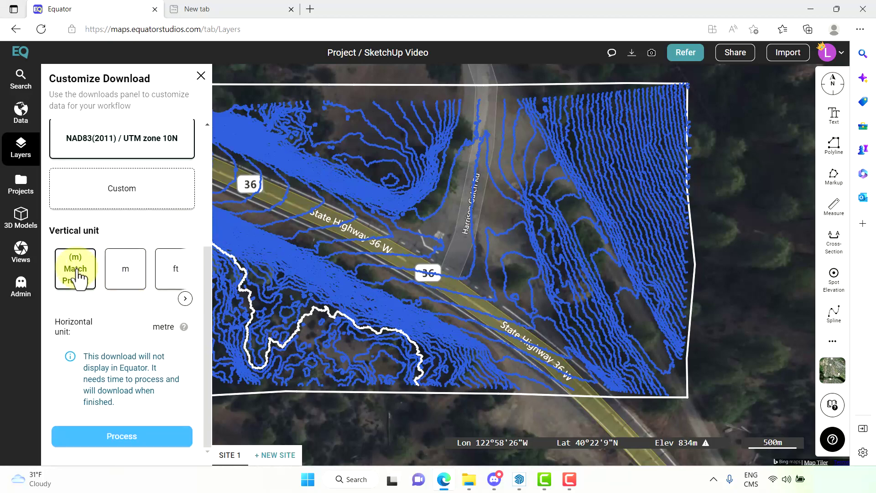
pyautogui.click(128, 437)
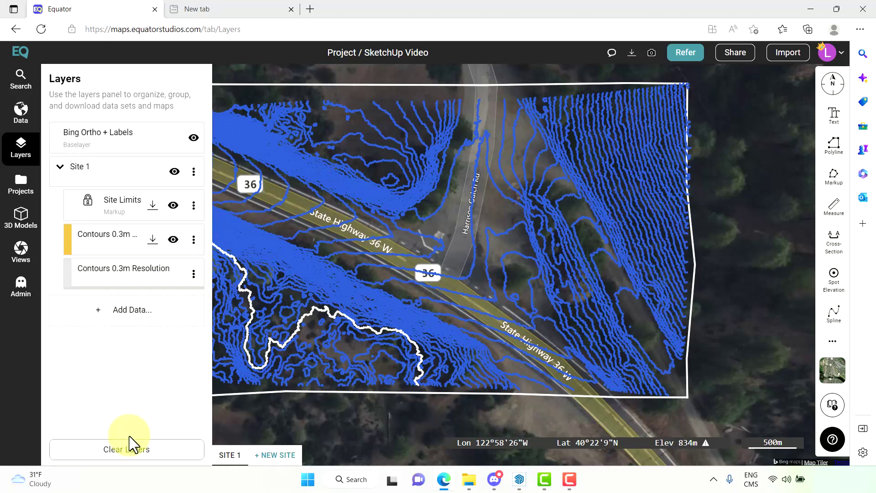
pyautogui.moveTo(132, 289)
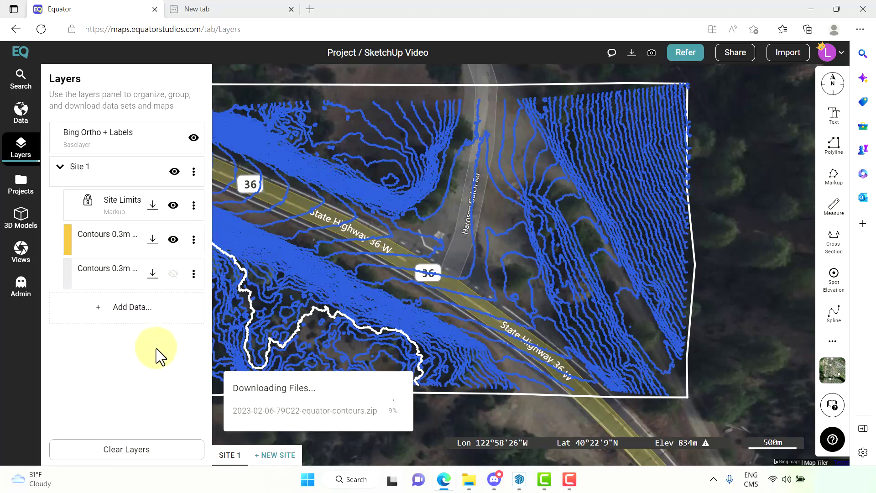
# Extract the equator-contours zip in Downloads to its suggested folder
pyautogui.click(469, 484)
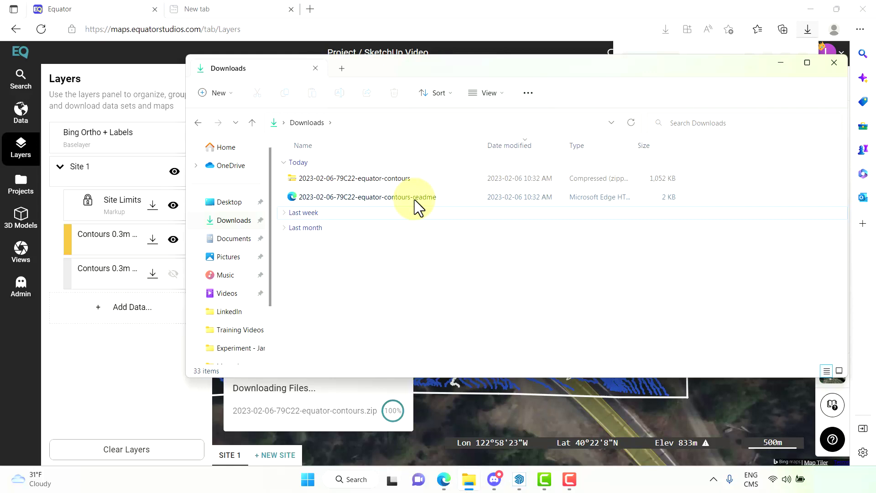
pyautogui.click(401, 178)
pyautogui.rightClick(399, 180)
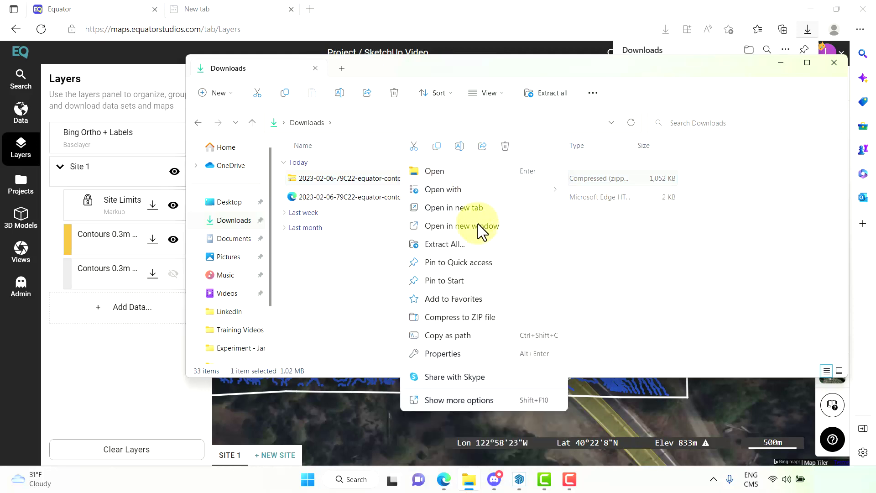
pyautogui.click(484, 248)
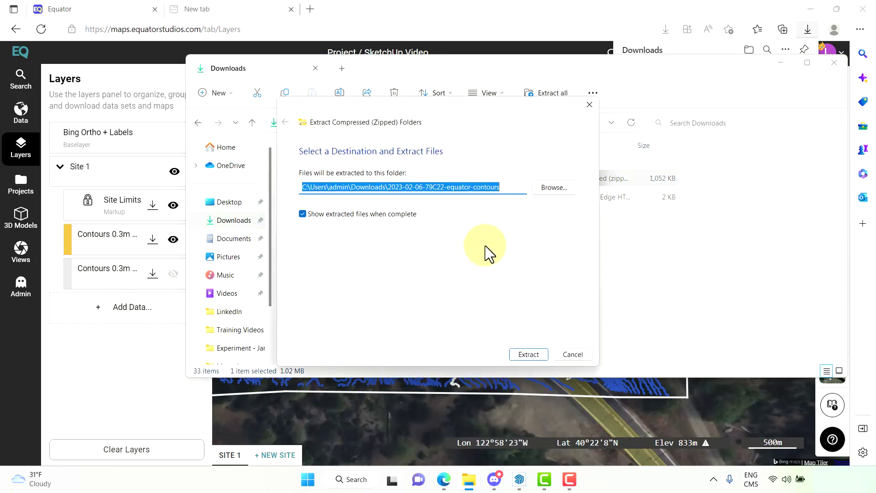
pyautogui.click(527, 355)
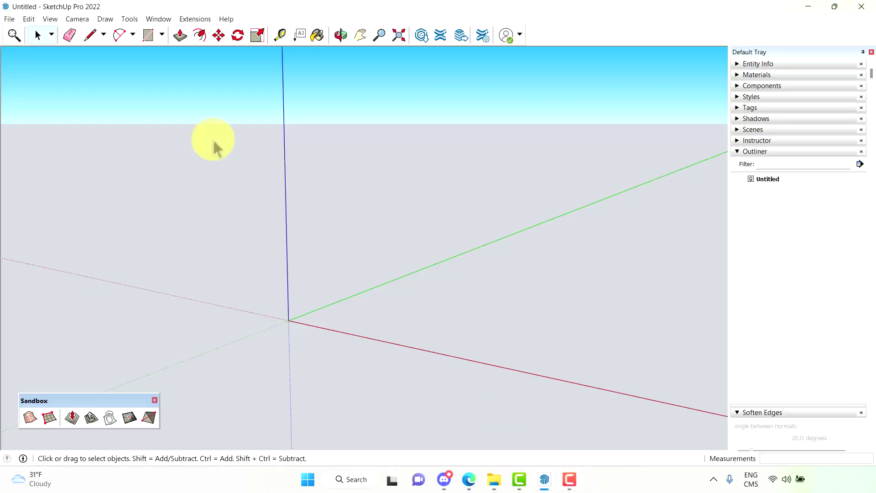
# Import contour.dwg into the untitled SketchUp model
pyautogui.click(10, 19)
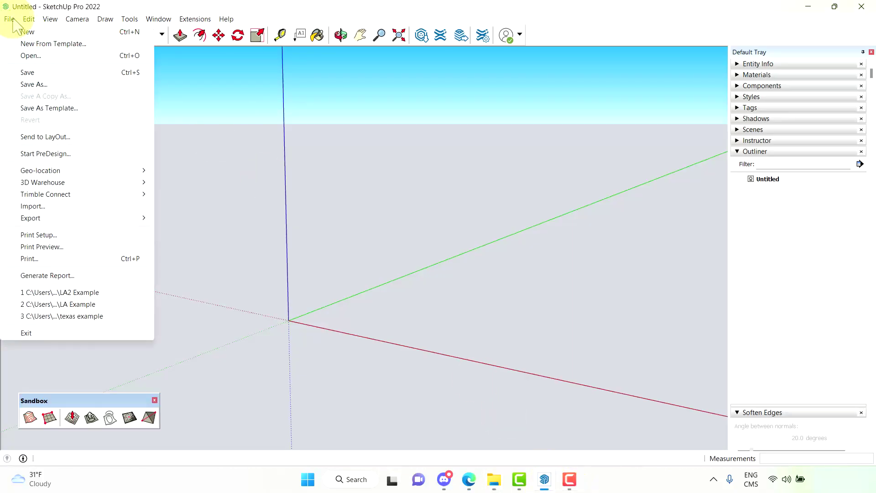
pyautogui.click(45, 206)
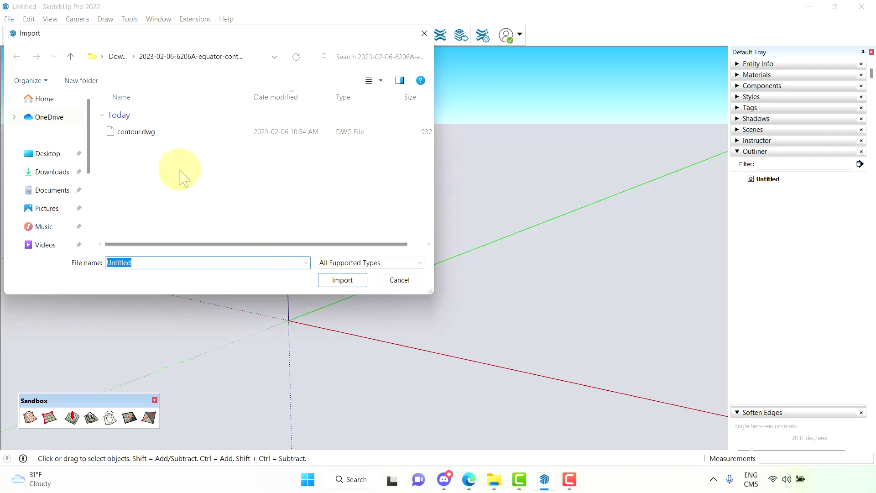
pyautogui.click(146, 135)
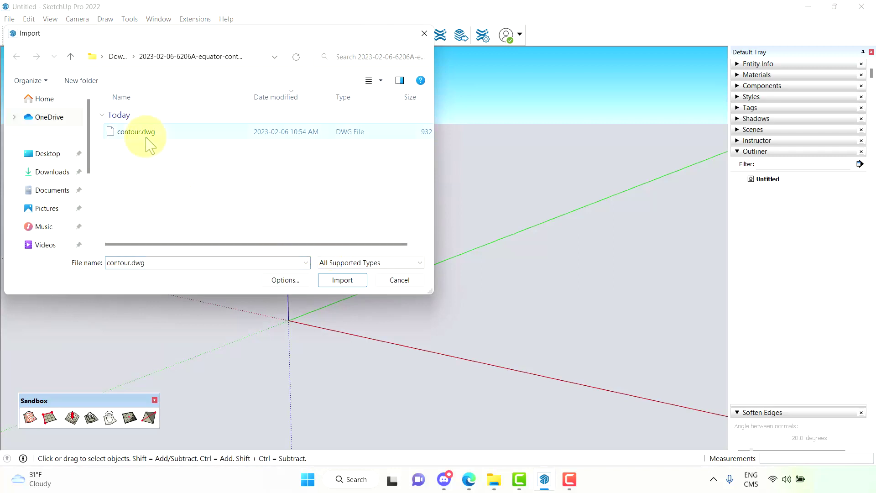
pyautogui.click(338, 280)
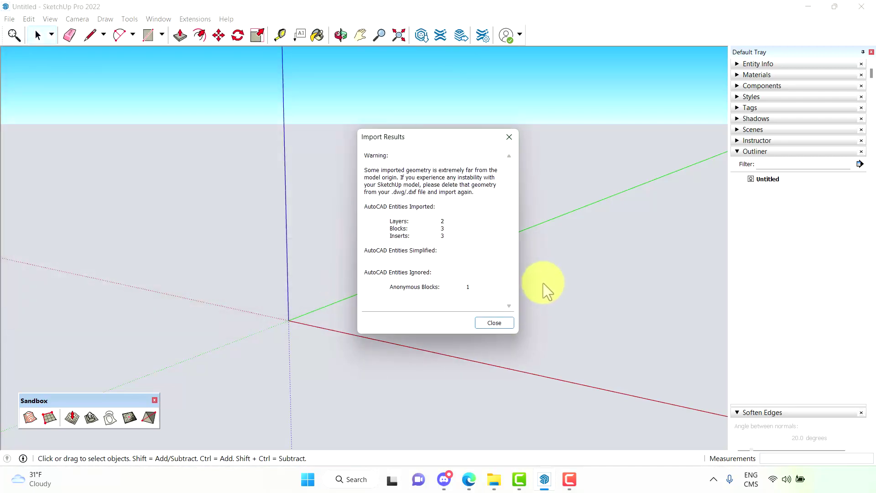
# Close the import report and explode contour.dwg and its three nested blocks into loose edges
pyautogui.click(484, 325)
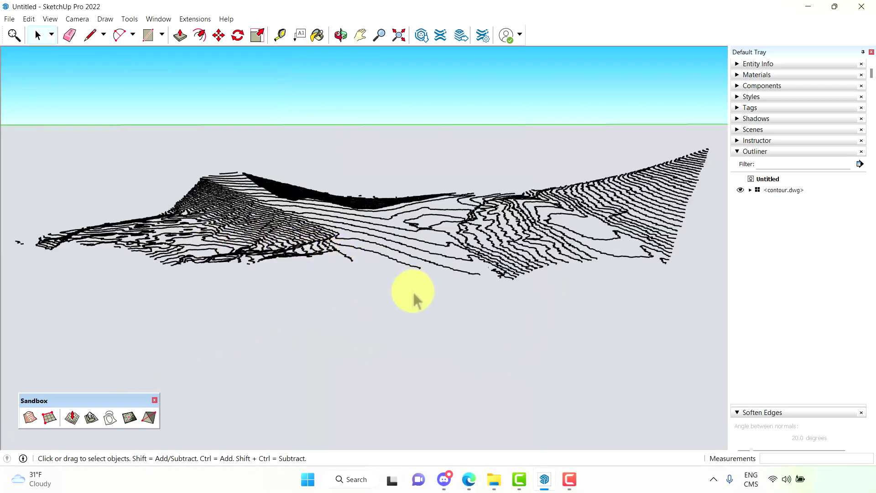
pyautogui.moveTo(410, 293); pyautogui.dragTo(391, 289, button='middle')
pyautogui.scroll(2, 360, 244)
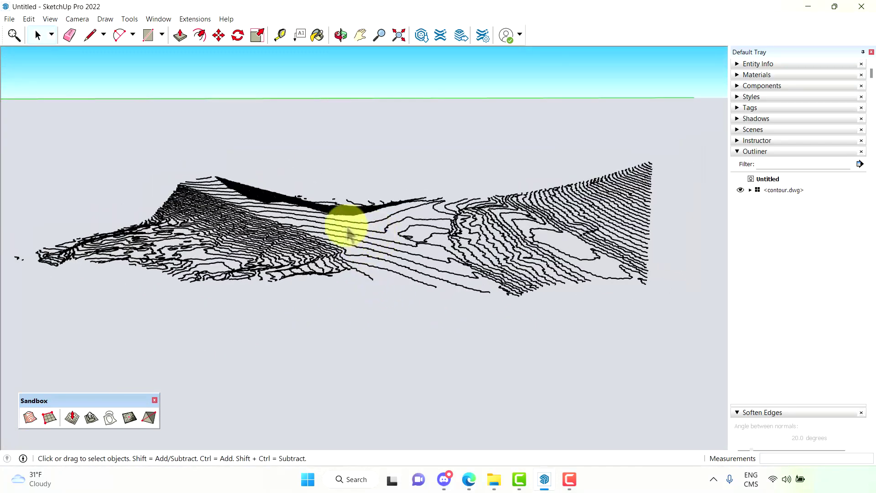
pyautogui.click(268, 237)
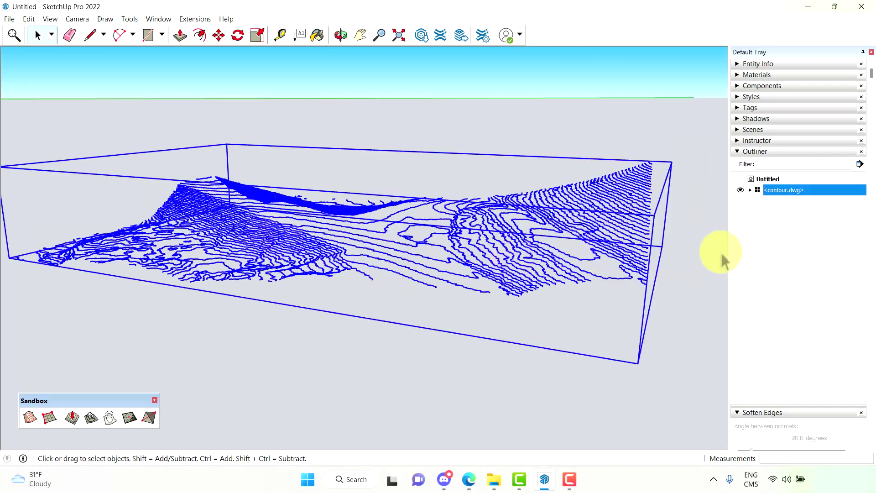
pyautogui.rightClick(789, 198)
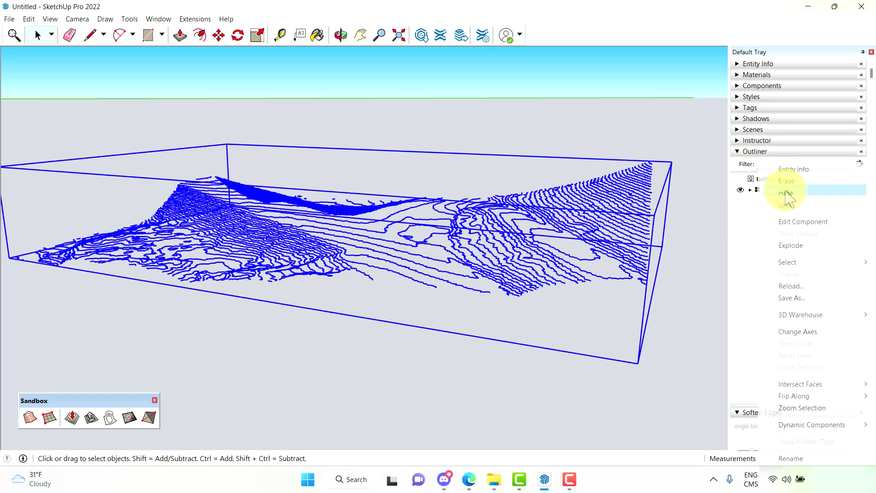
pyautogui.click(798, 247)
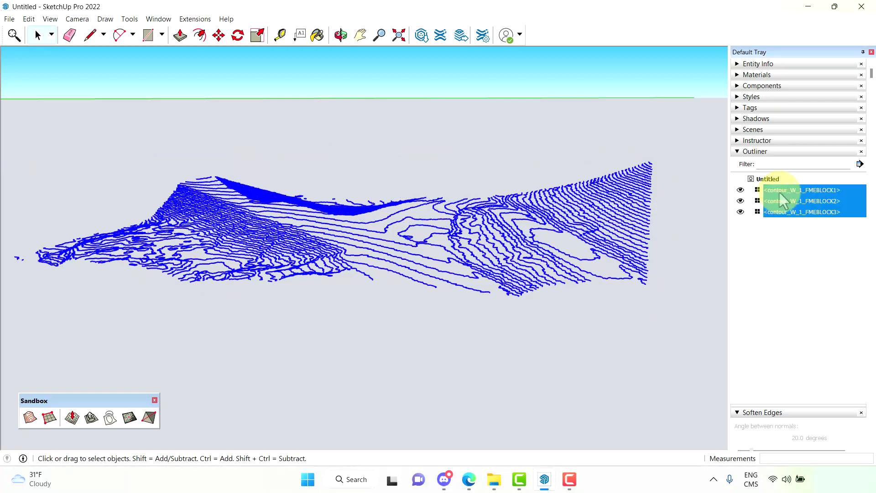
pyautogui.rightClick(781, 192)
pyautogui.click(801, 254)
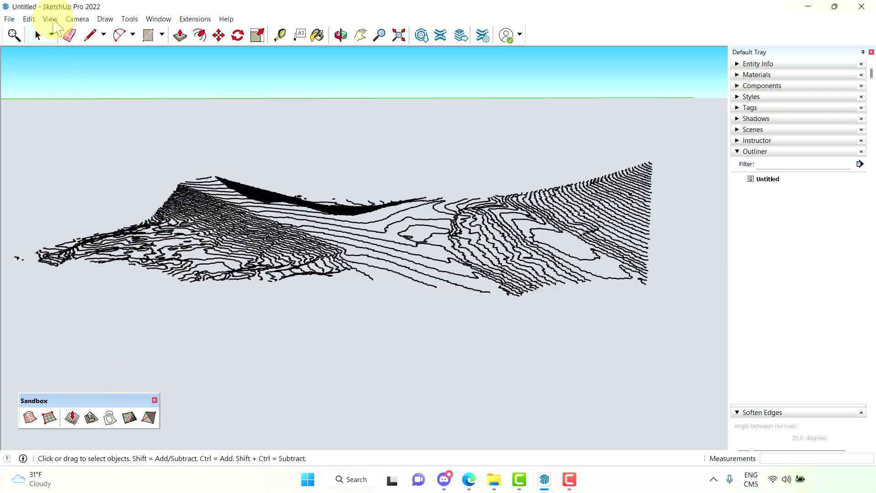
# Enable the Sandbox tools, select all contour lines, and build a terrain surface From Contours
pyautogui.click(51, 19)
pyautogui.click(69, 33)
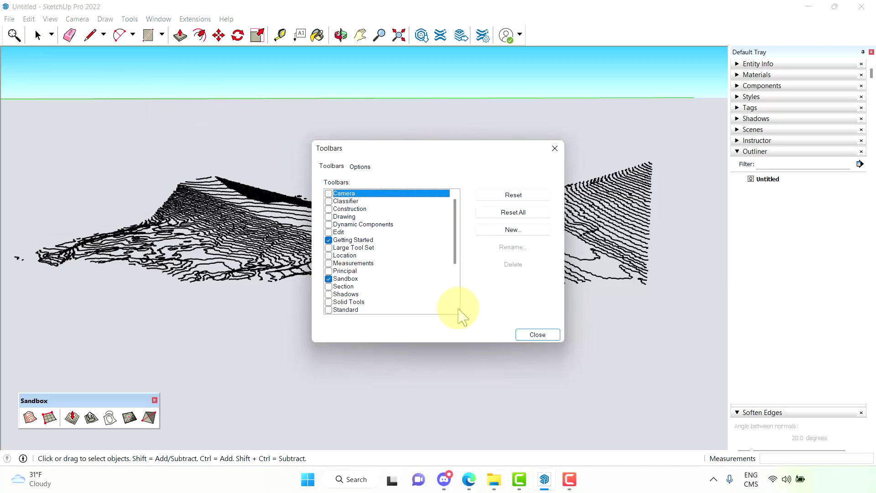
pyautogui.click(548, 336)
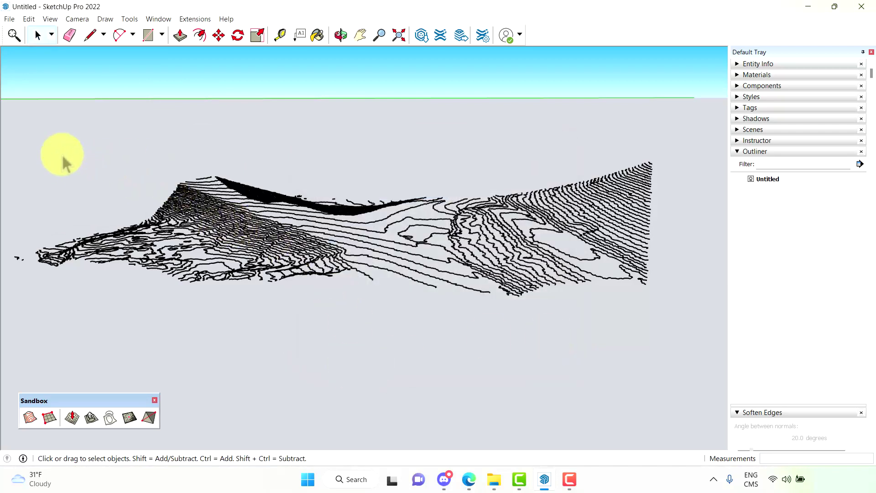
pyautogui.moveTo(30, 146); pyautogui.dragTo(687, 308)
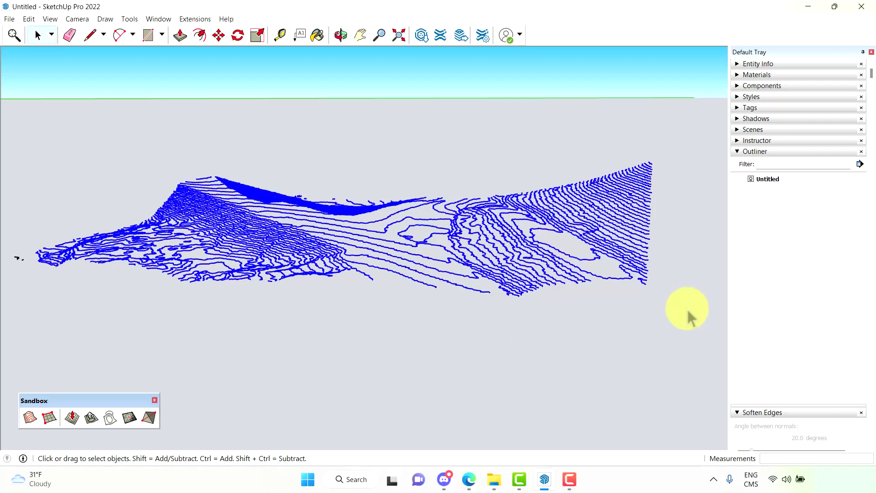
pyautogui.click(28, 417)
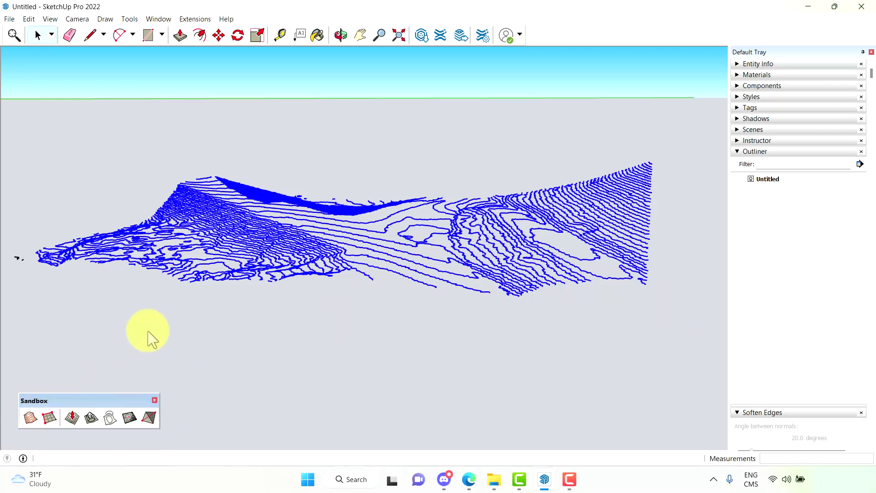